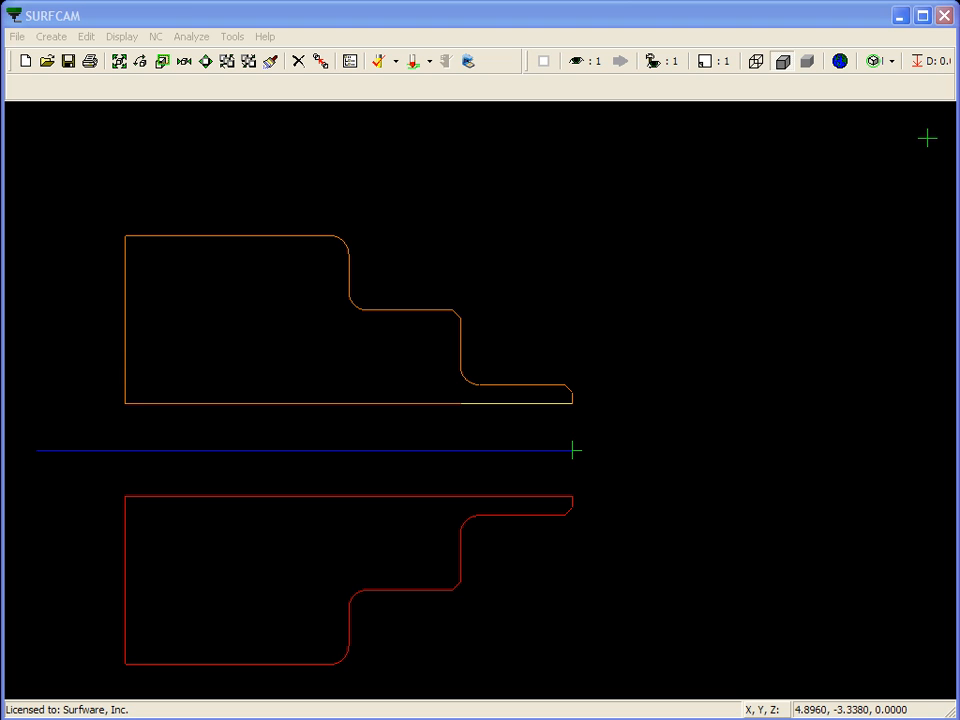
Review the existing lathe operations in the NC Operations Manager and close it
left_click(351, 62)
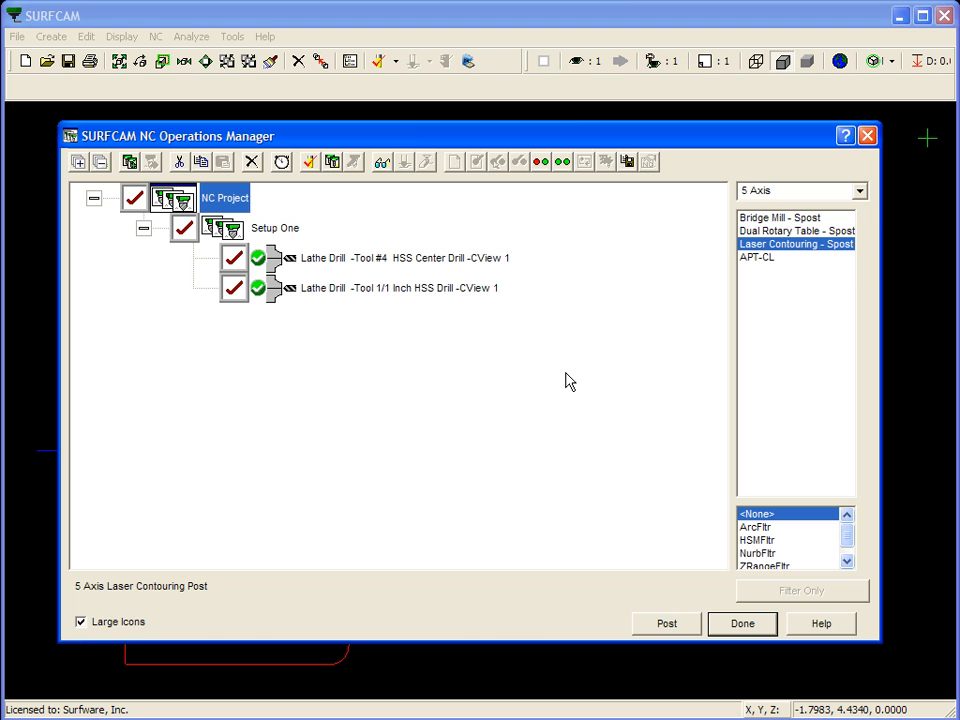
left_click(745, 625)
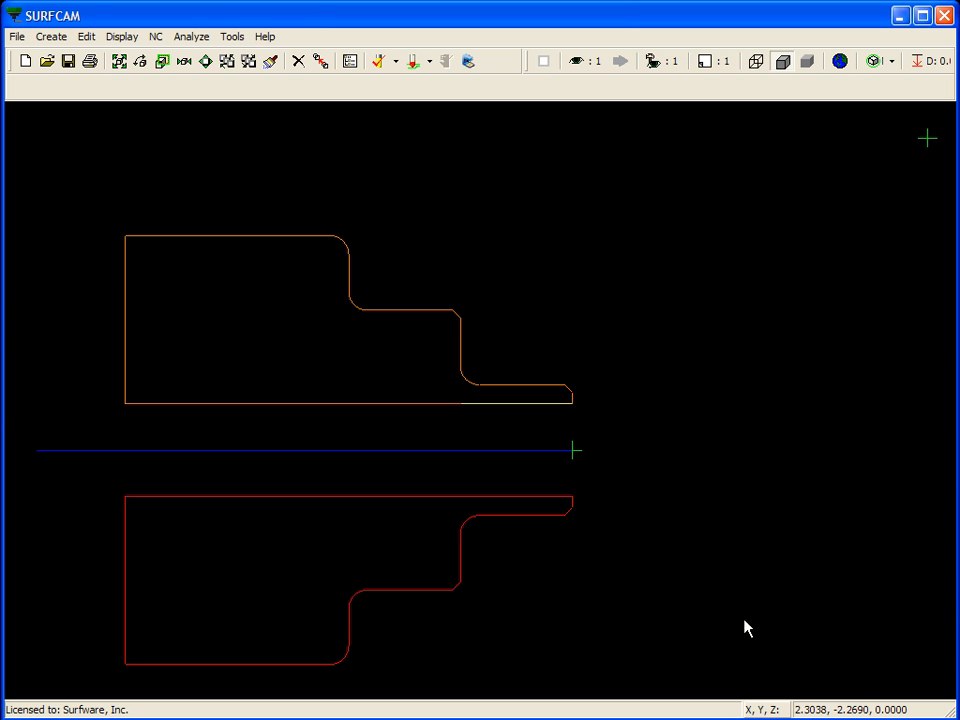
Start a lathe Turn operation and chain the upper bore line from its front end to its back end, without a material boundary
left_click(156, 36)
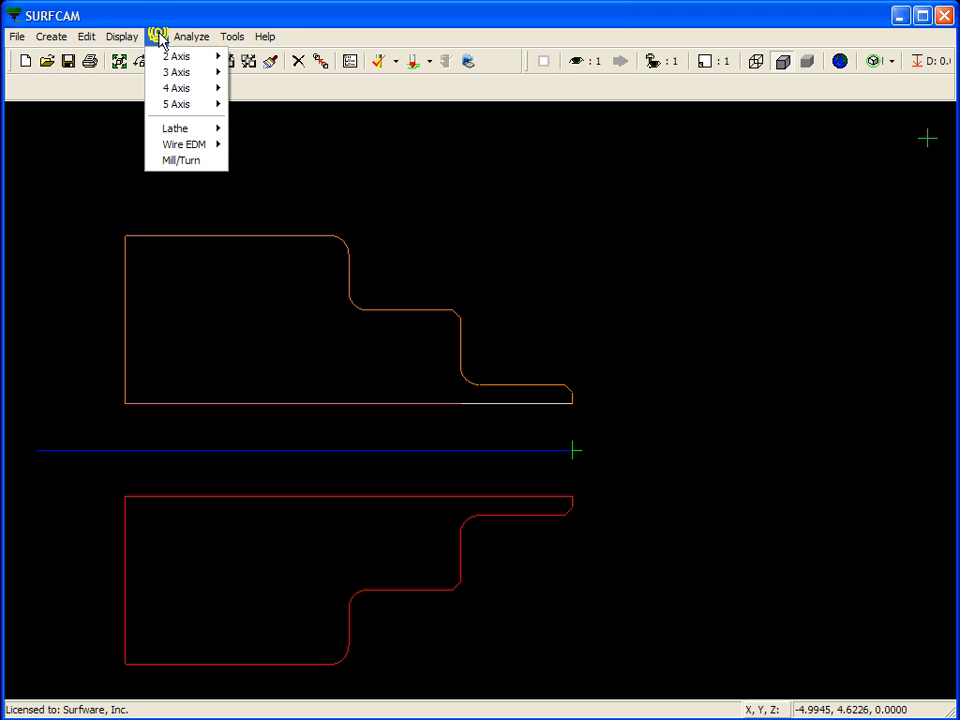
mouse_move(195, 129)
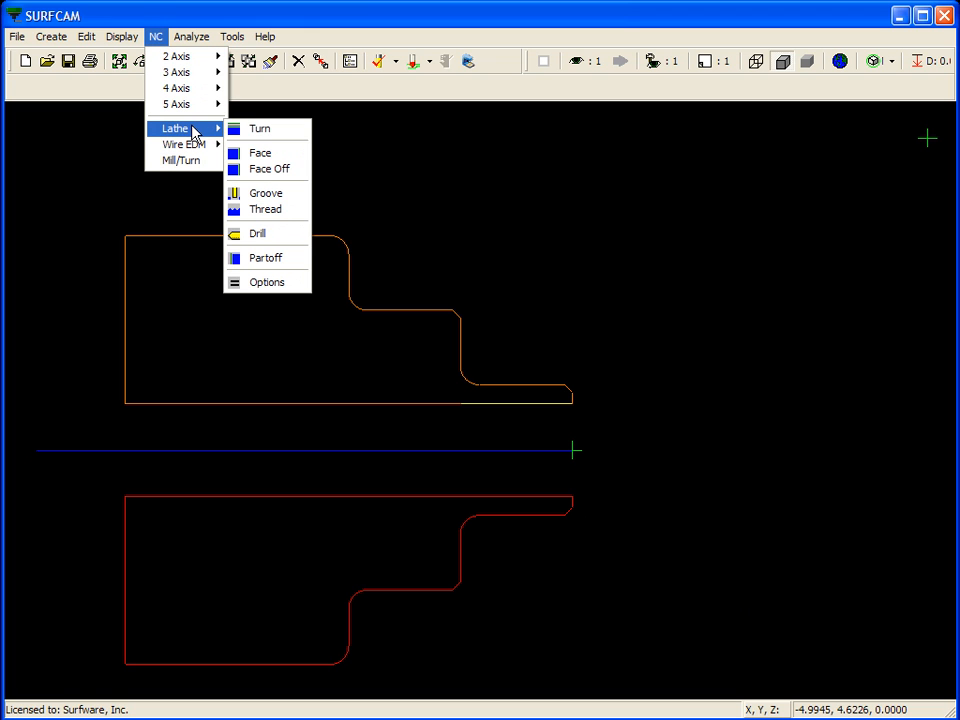
left_click(285, 133)
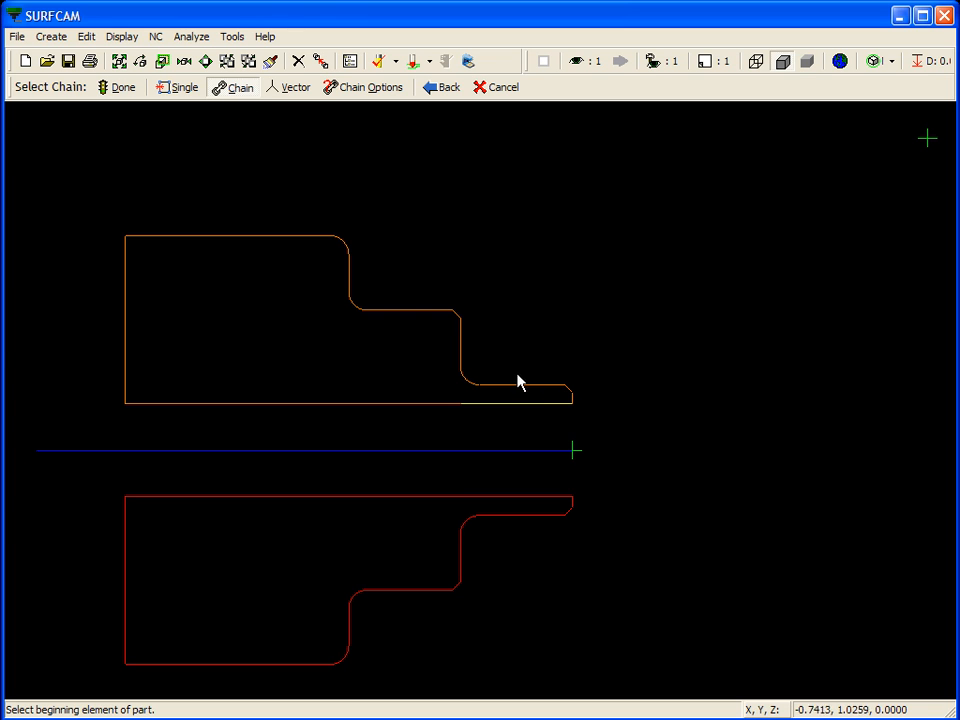
left_click(556, 404)
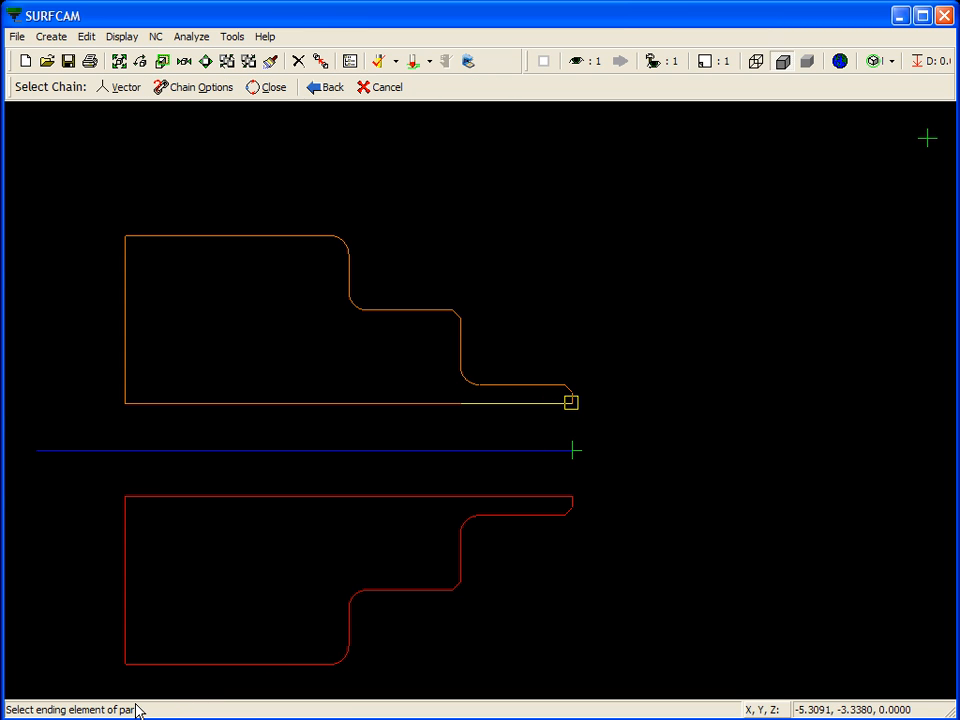
left_click(151, 404)
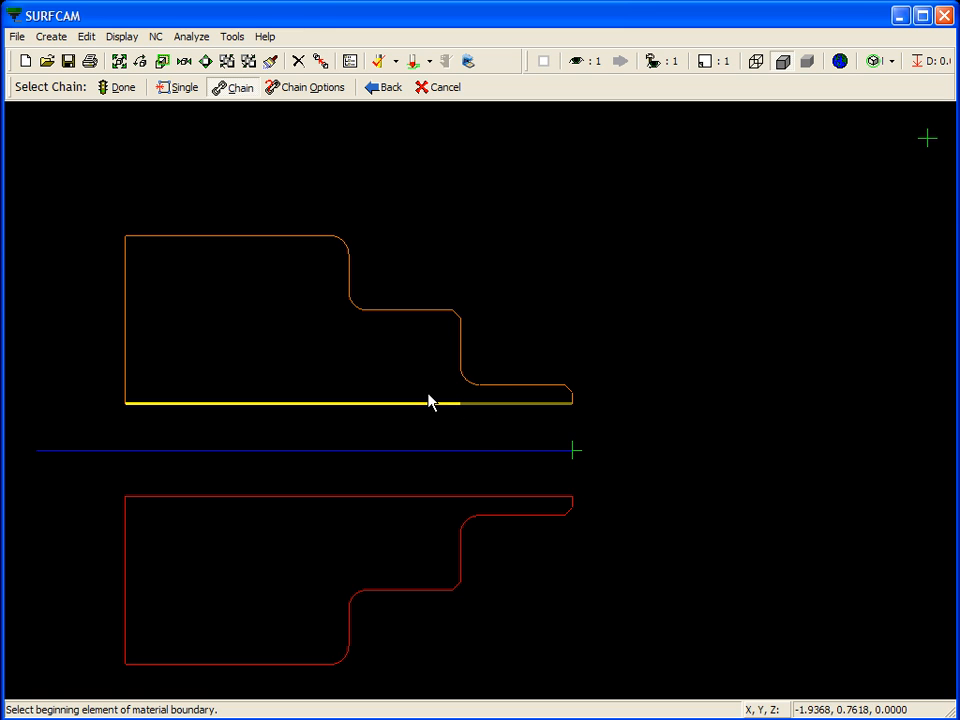
left_click(122, 88)
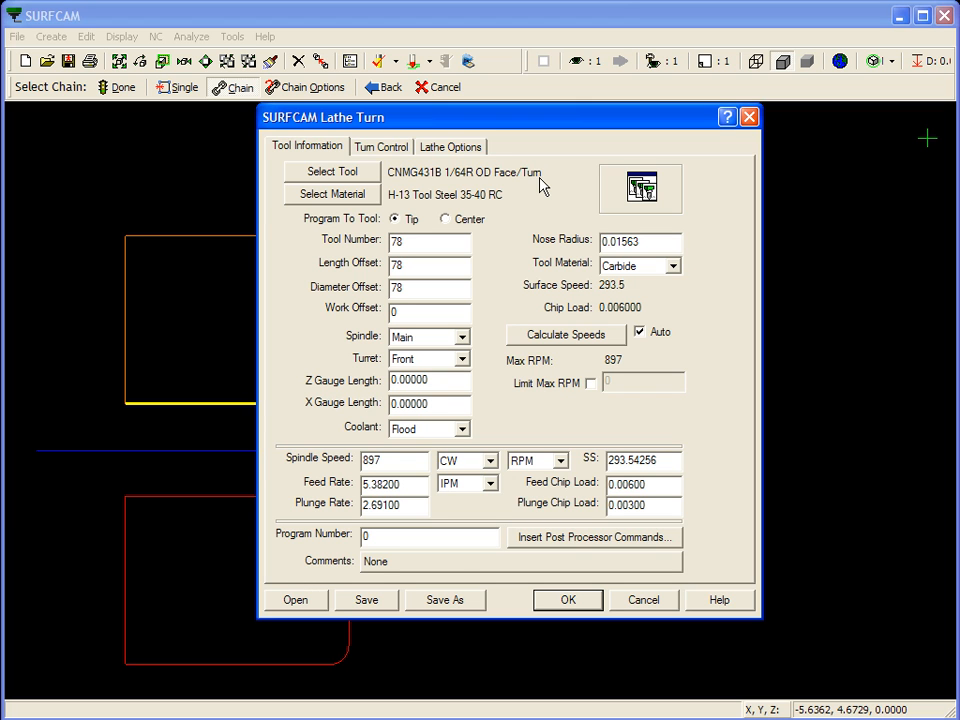
Choose the CNMG432B 1/32R ID Face/Turn insert from the 80° tools for the turning operation
left_click(363, 172)
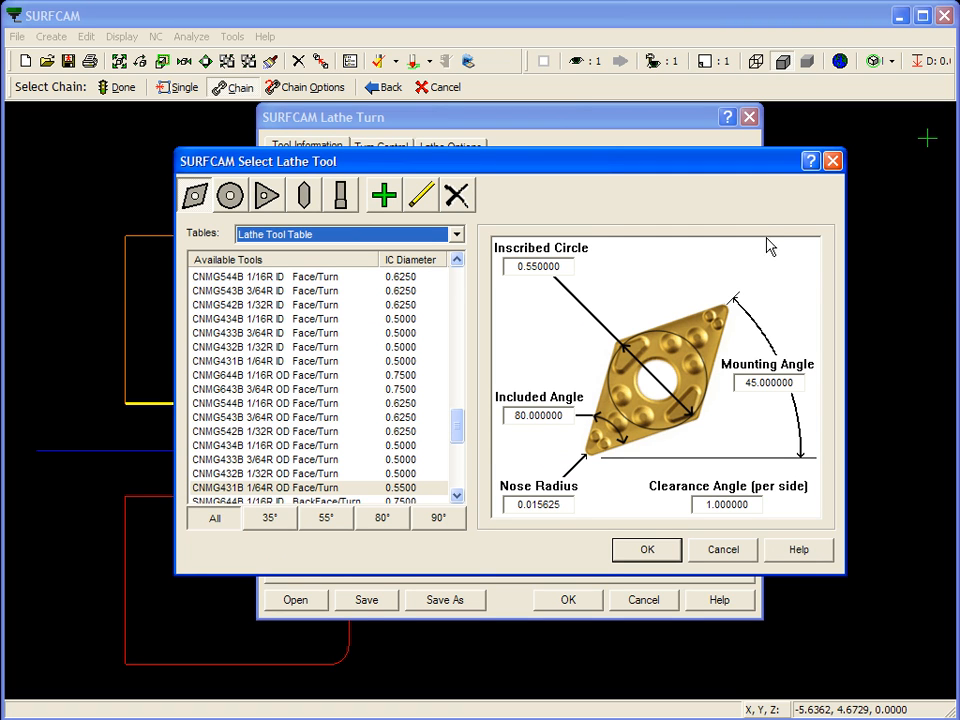
left_click(385, 520)
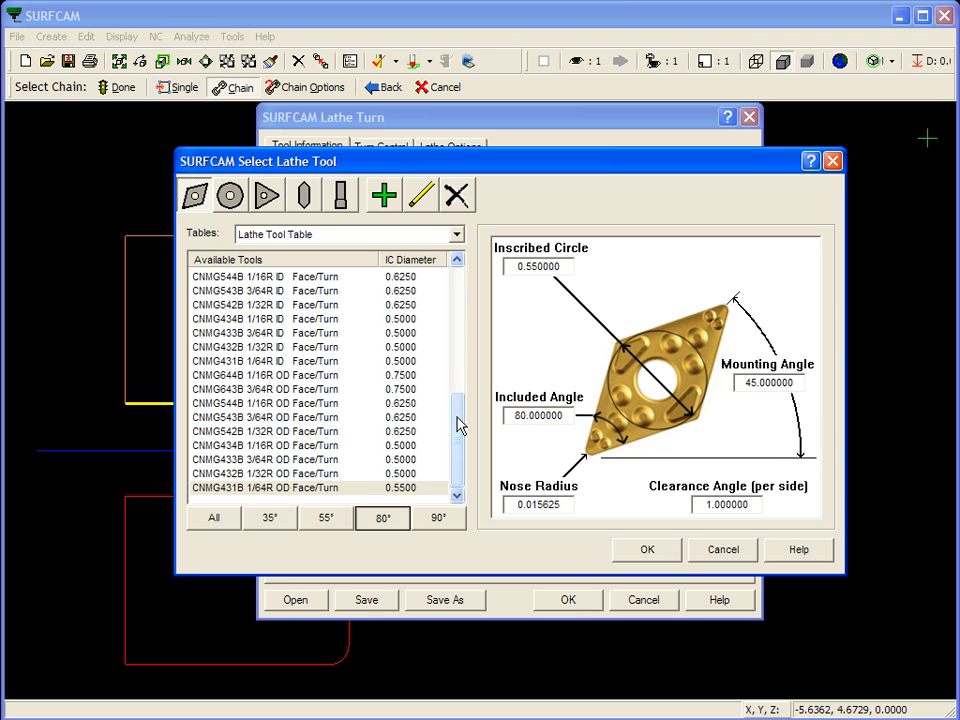
left_click_drag(456, 428, 460, 405)
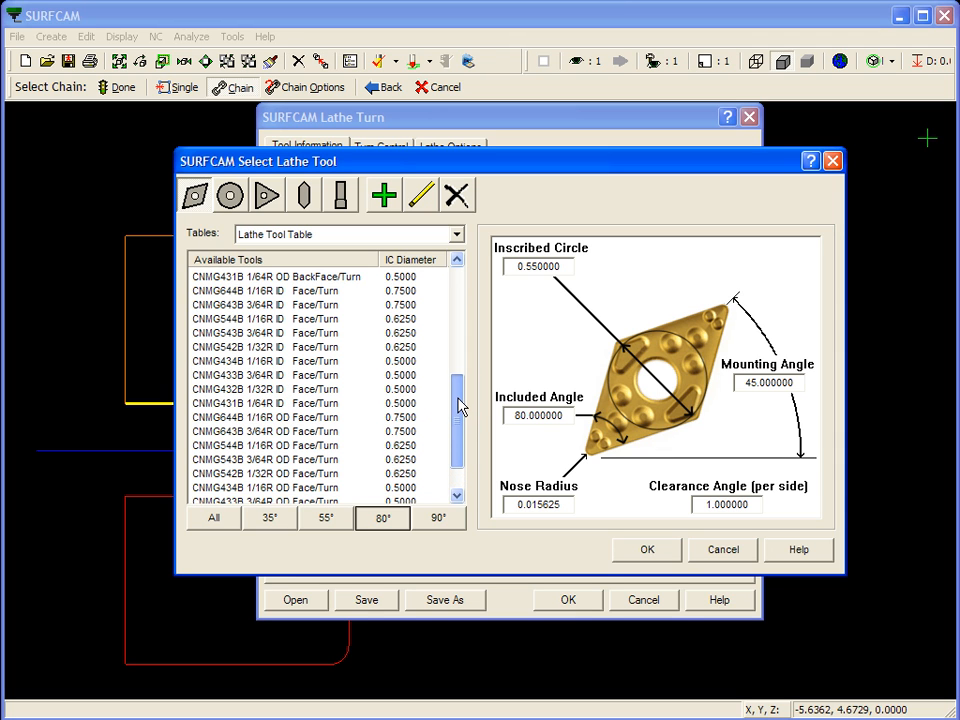
left_click(316, 390)
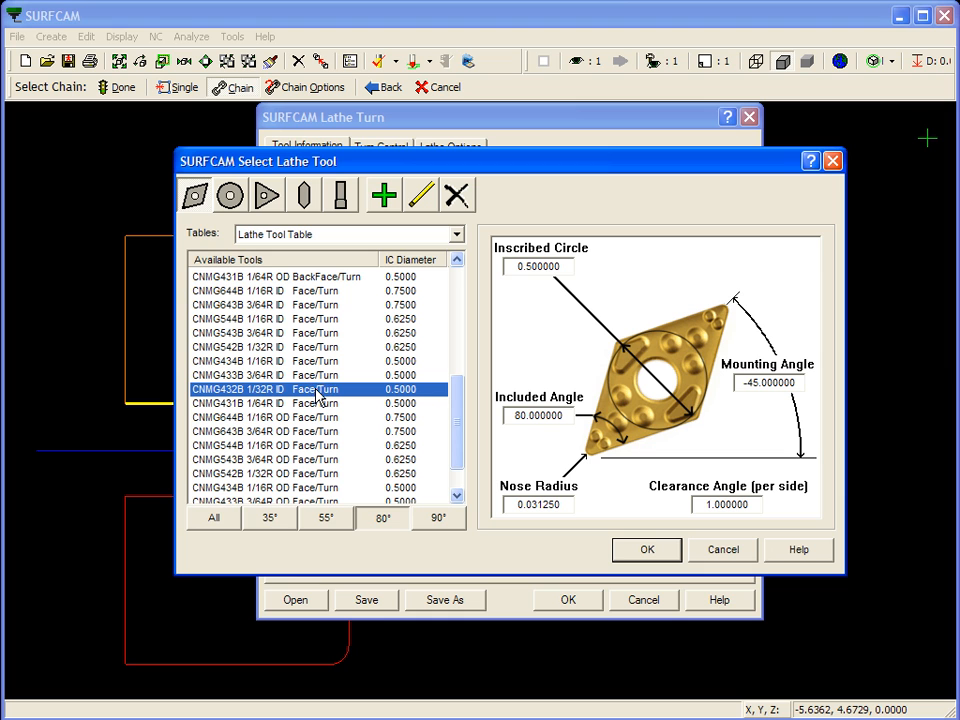
left_click(648, 550)
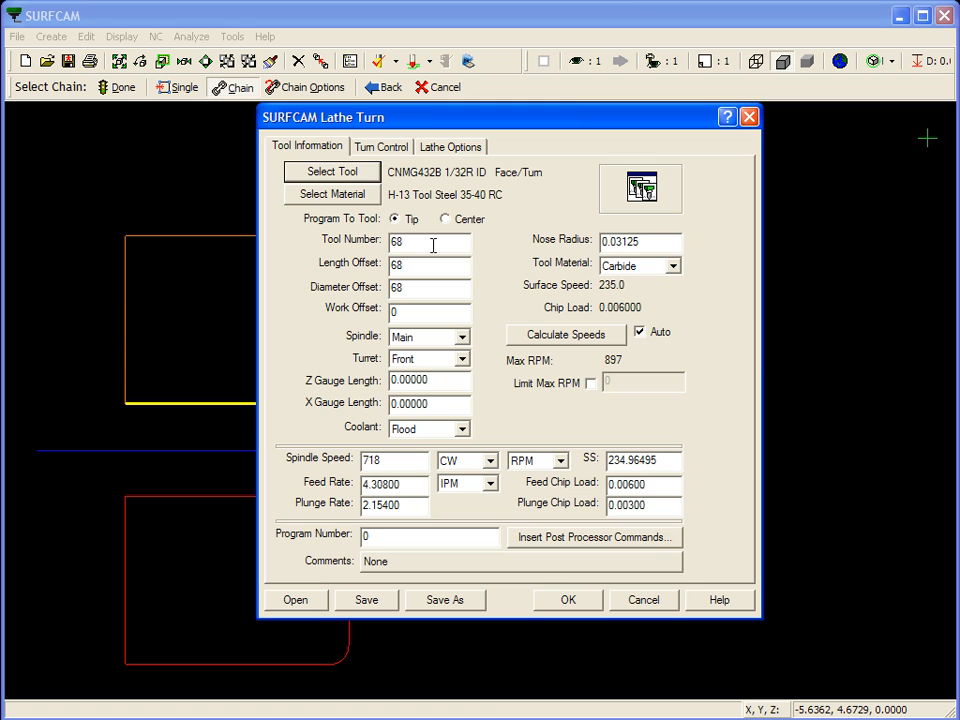
Set the tool number, length offset and diameter offset of the turning tool to 3
double_click(433, 245)
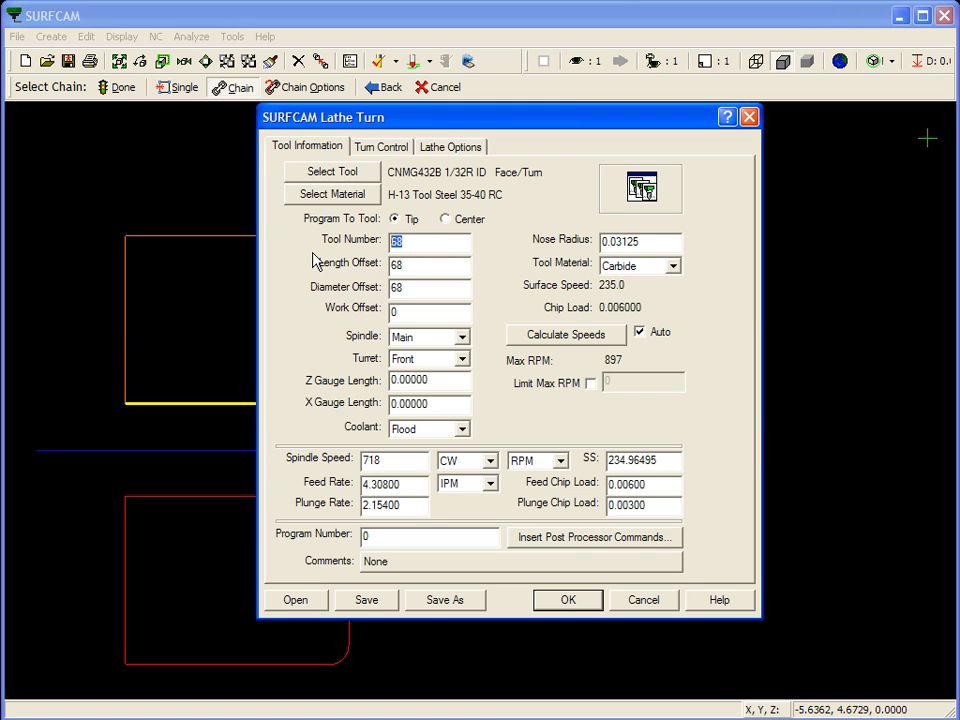
type("3")
key("Tab")
type("3")
key("Tab")
type("3")
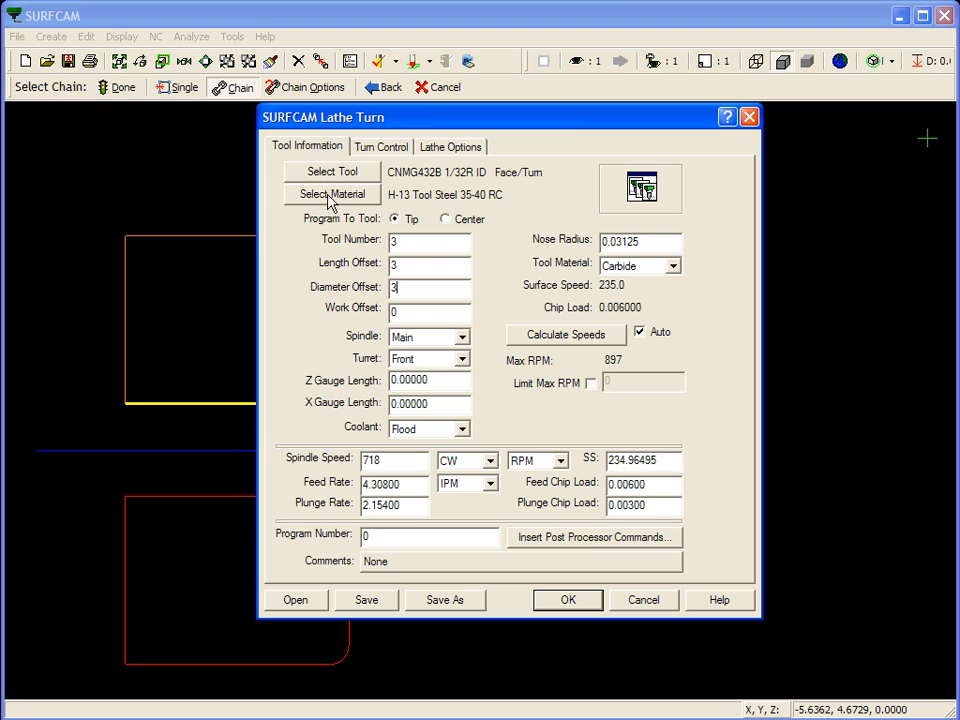
Restrict the ID turn to a Finish cut, set the lead-in length to 0.5, and confirm the operation settings
left_click(394, 149)
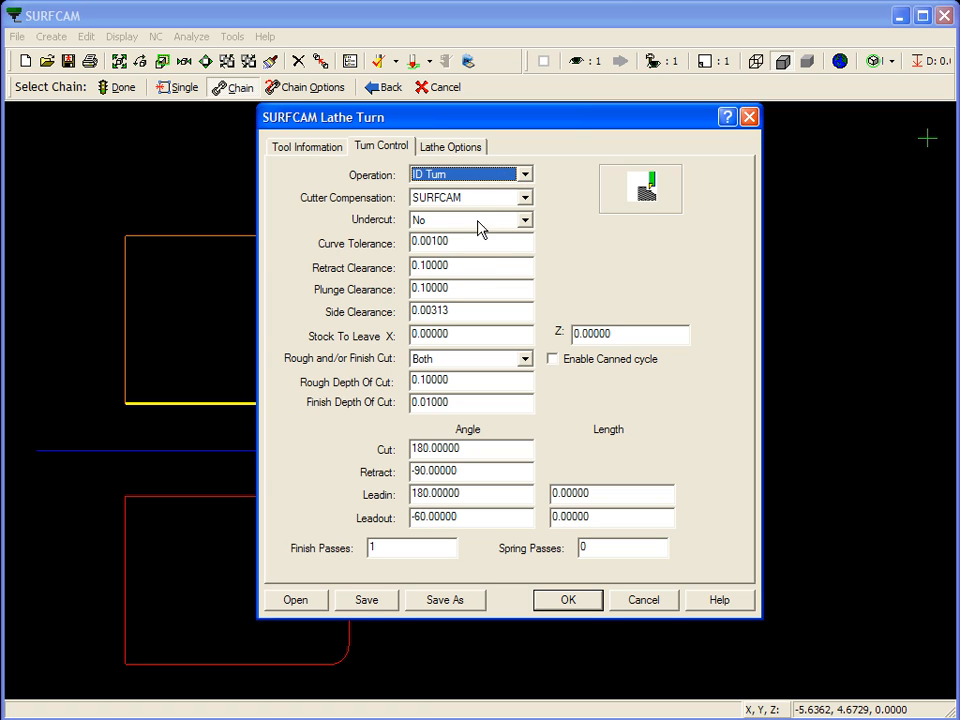
double_click(458, 268)
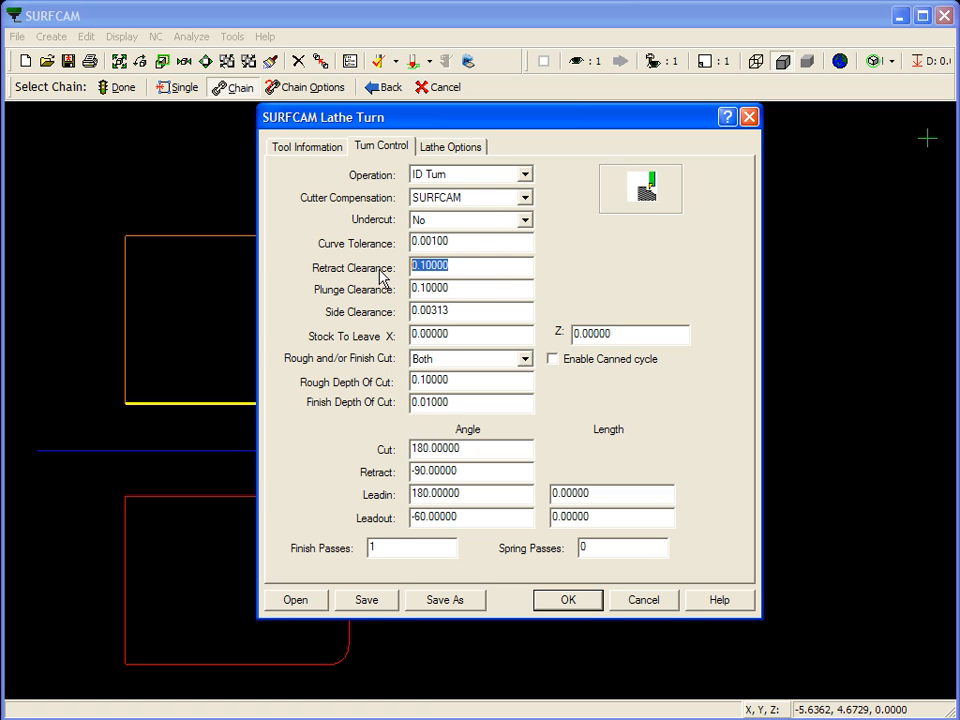
double_click(469, 286)
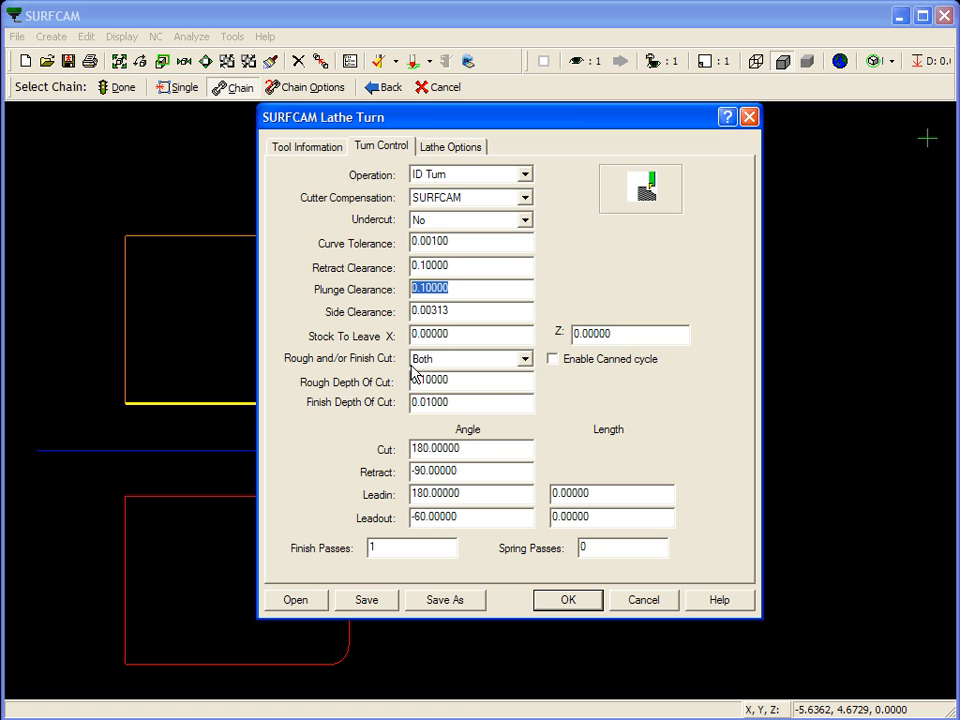
left_click(525, 360)
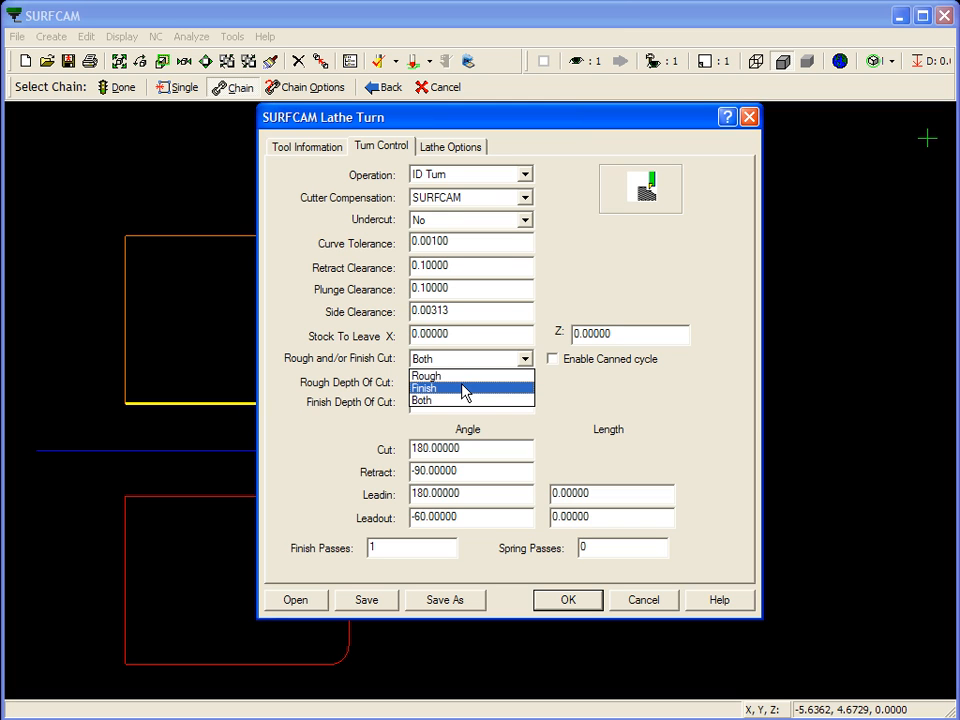
left_click(463, 388)
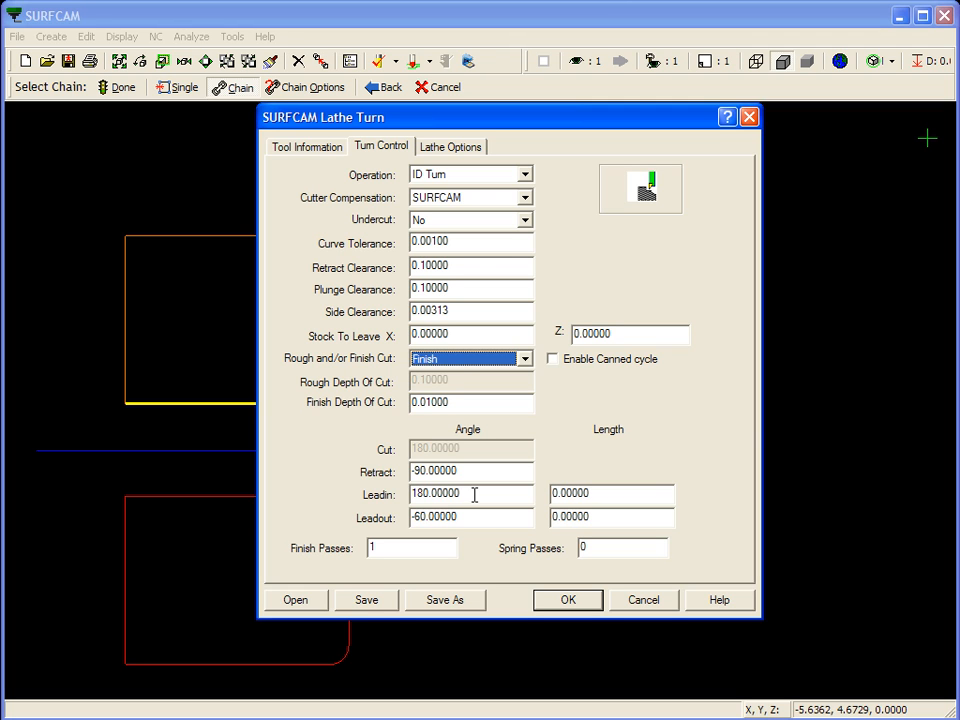
left_click_drag(471, 495, 375, 495)
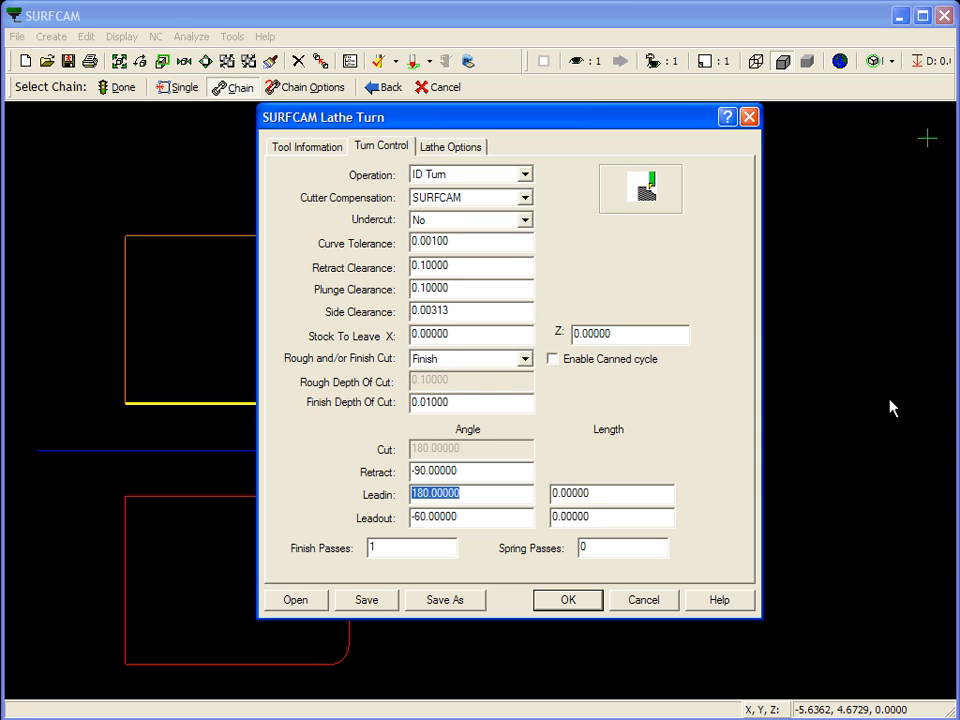
double_click(605, 494)
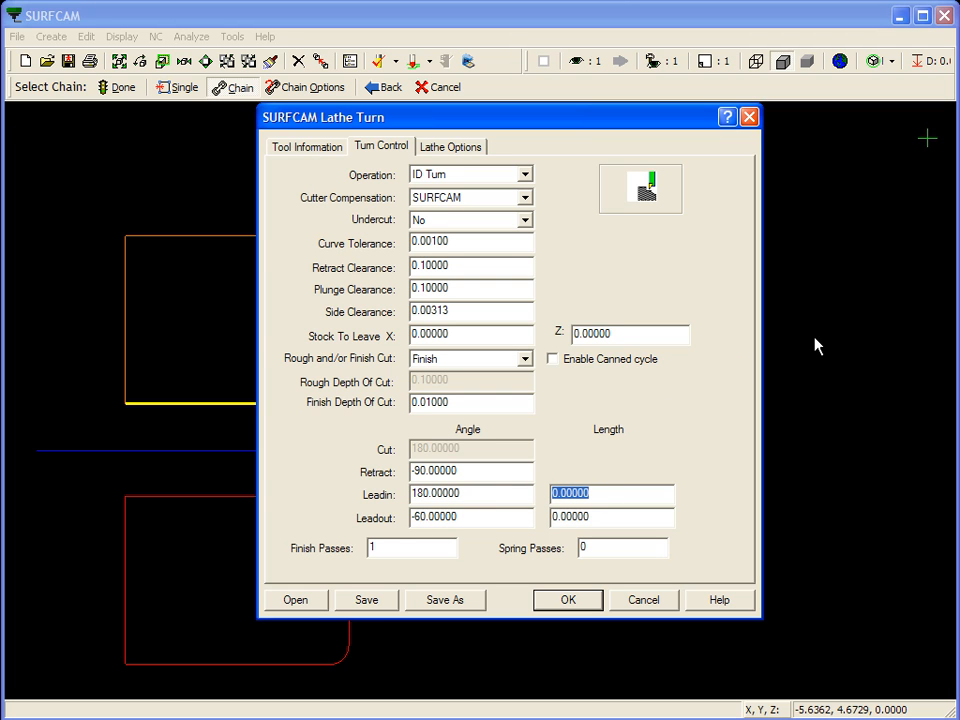
type(".5")
left_click(570, 601)
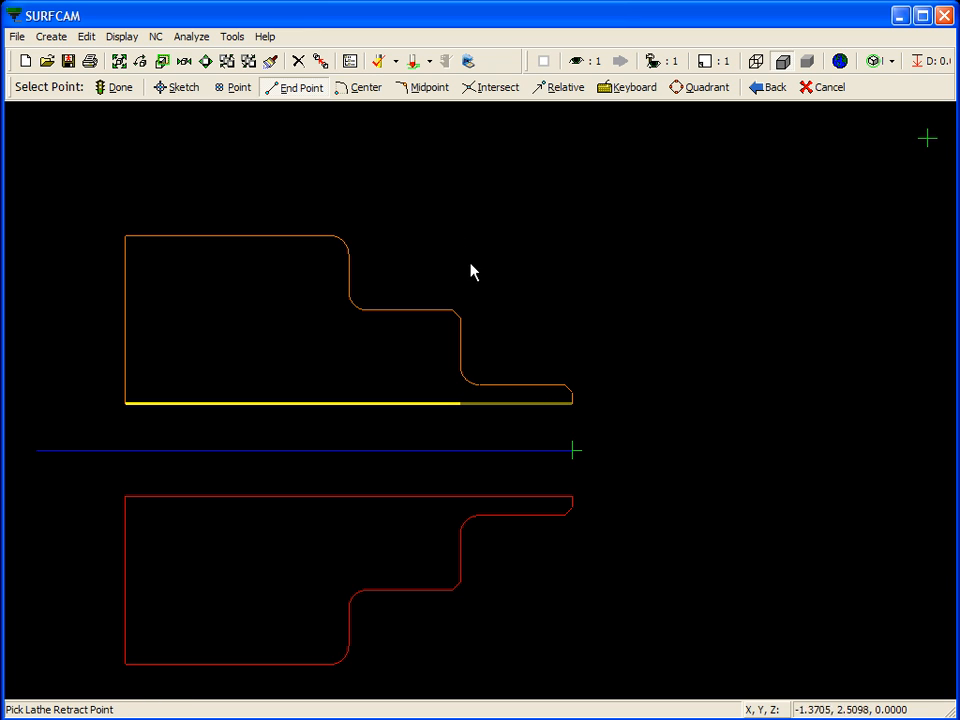
Use the existing point away from the part as the lathe retract point, skip the clearance point, and accept the toolpath
left_click(236, 89)
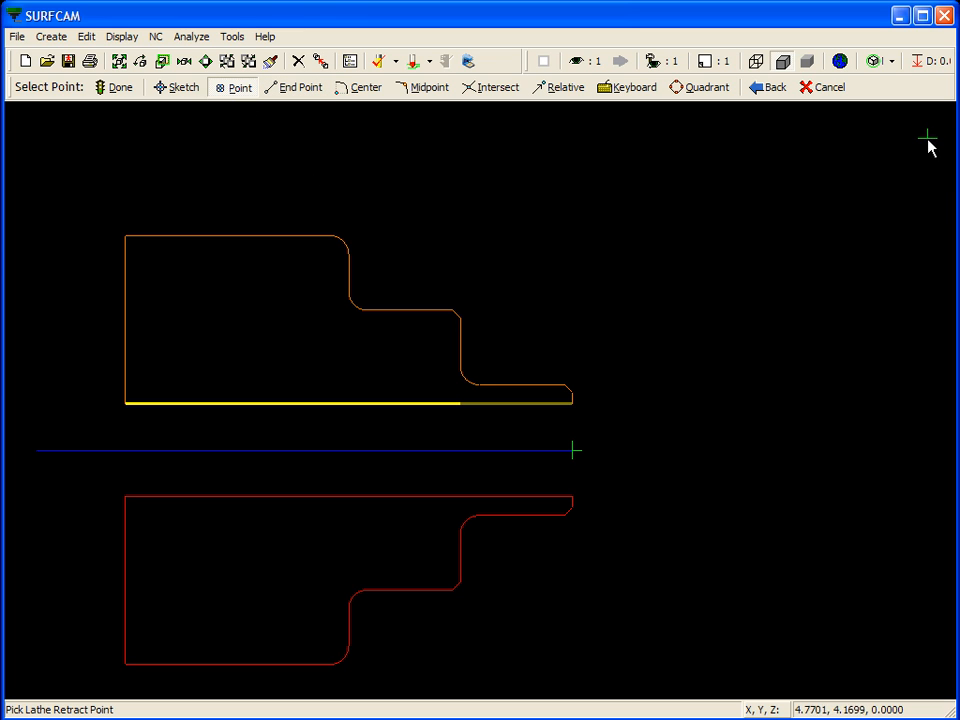
left_click(928, 139)
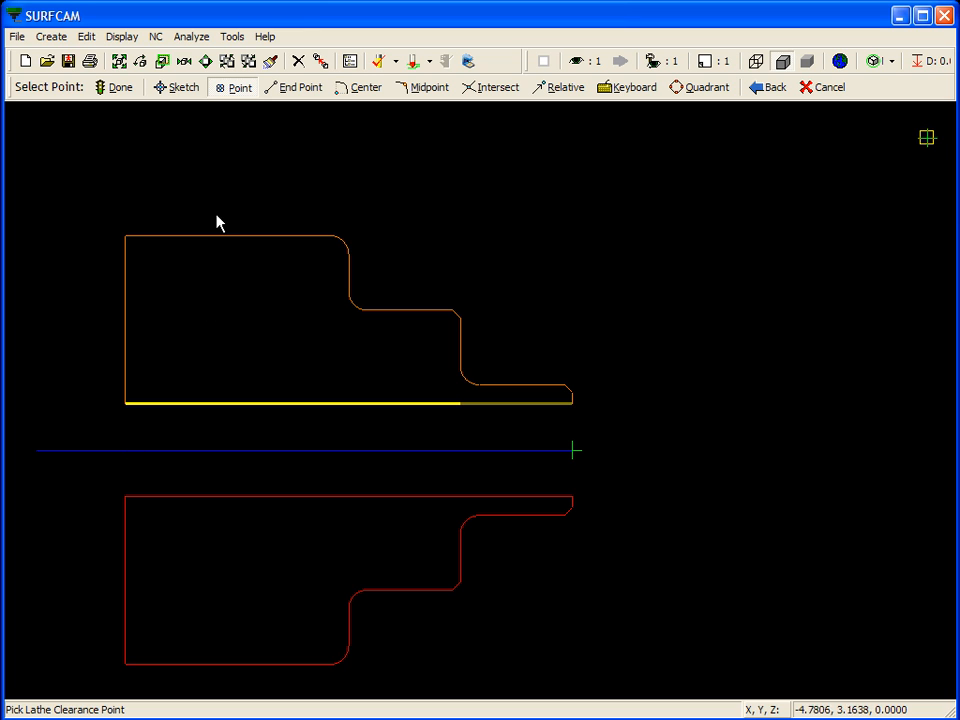
left_click(236, 90)
left_click(117, 90)
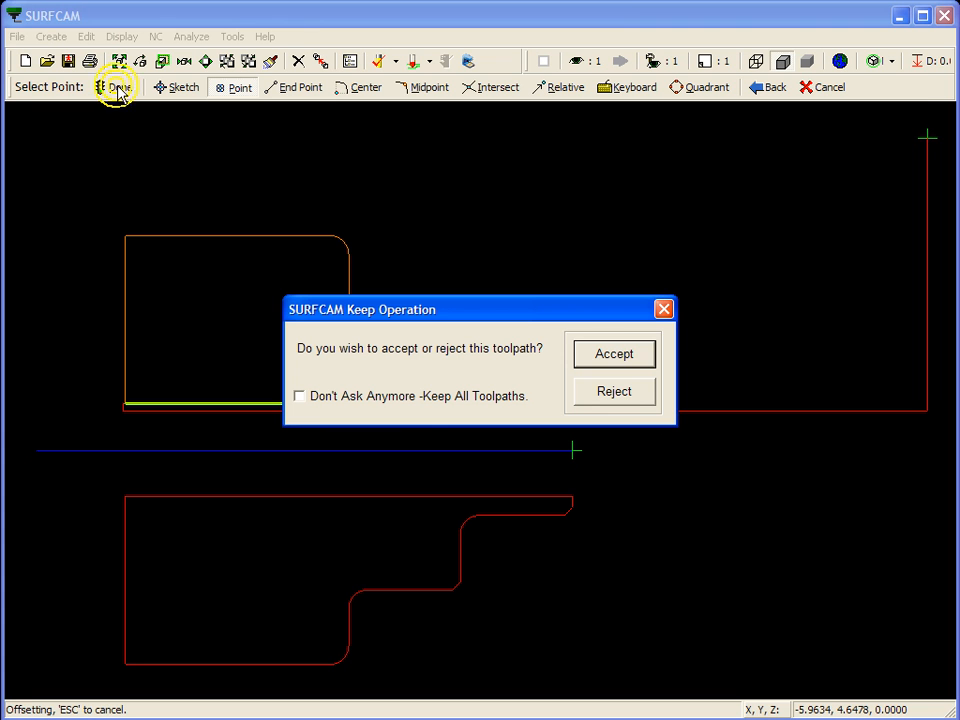
left_click(630, 358)
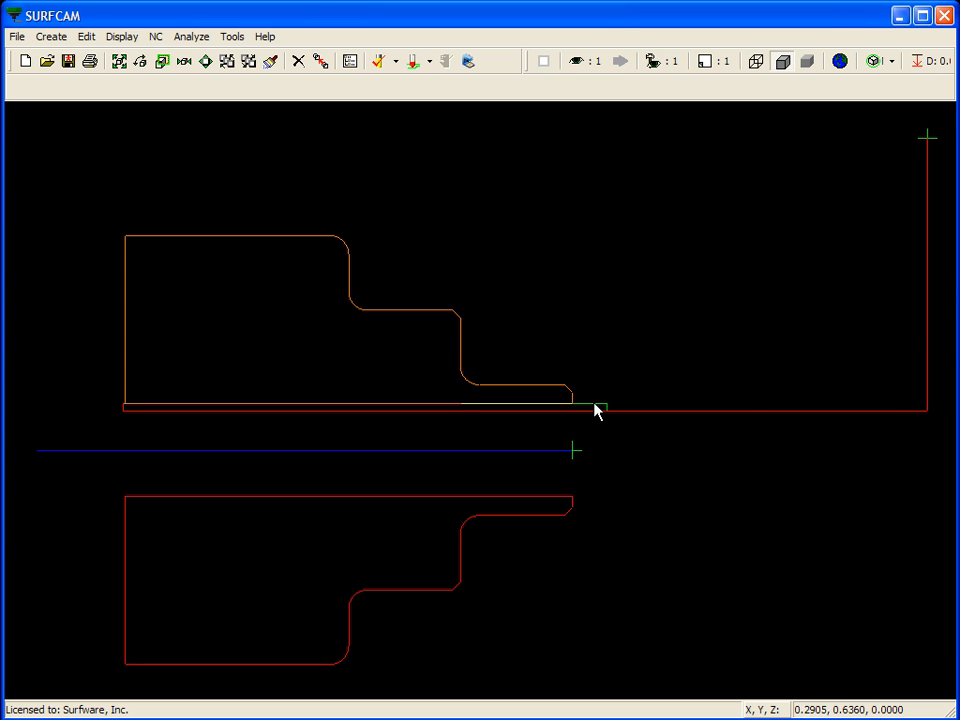
left_click(924, 136)
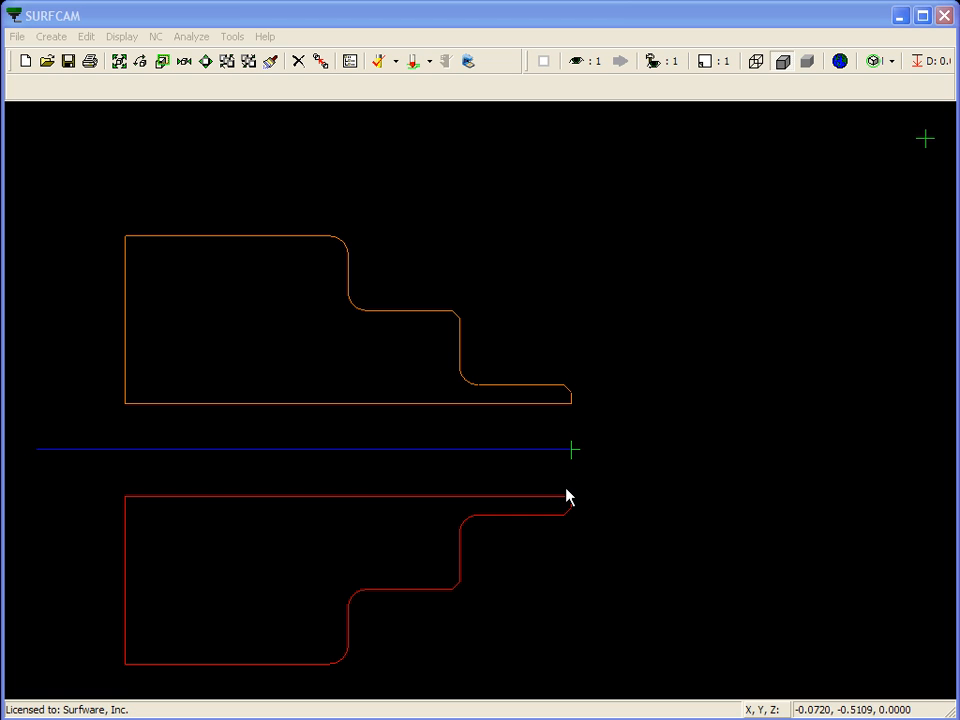
Start a lathe Drill operation with the point at the front end of the centerline as the canned cycle's starting location
left_click(155, 37)
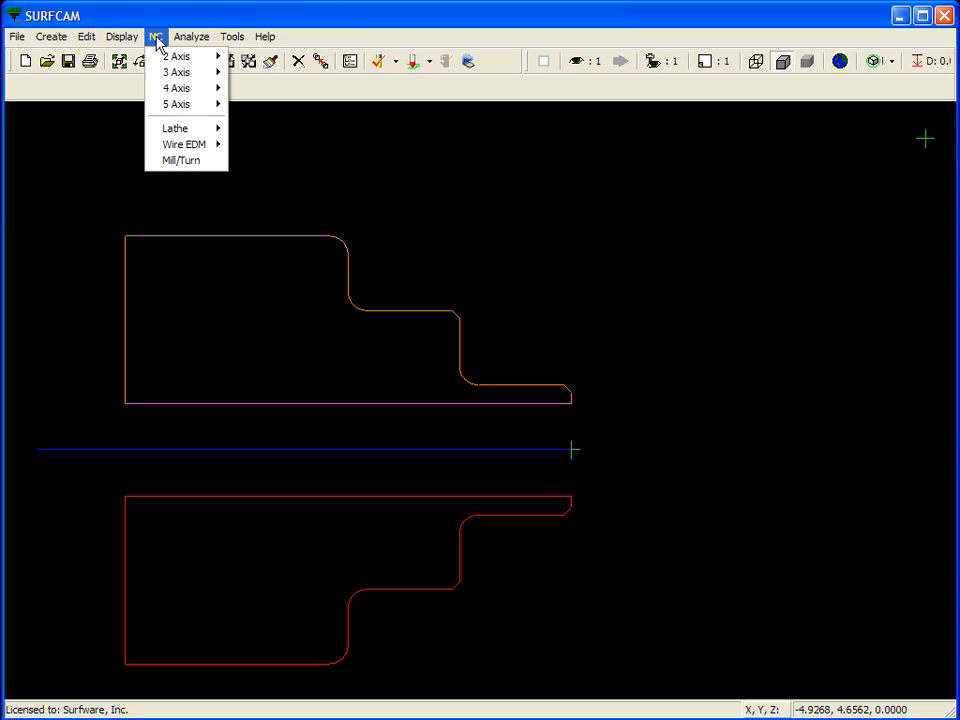
mouse_move(175, 128)
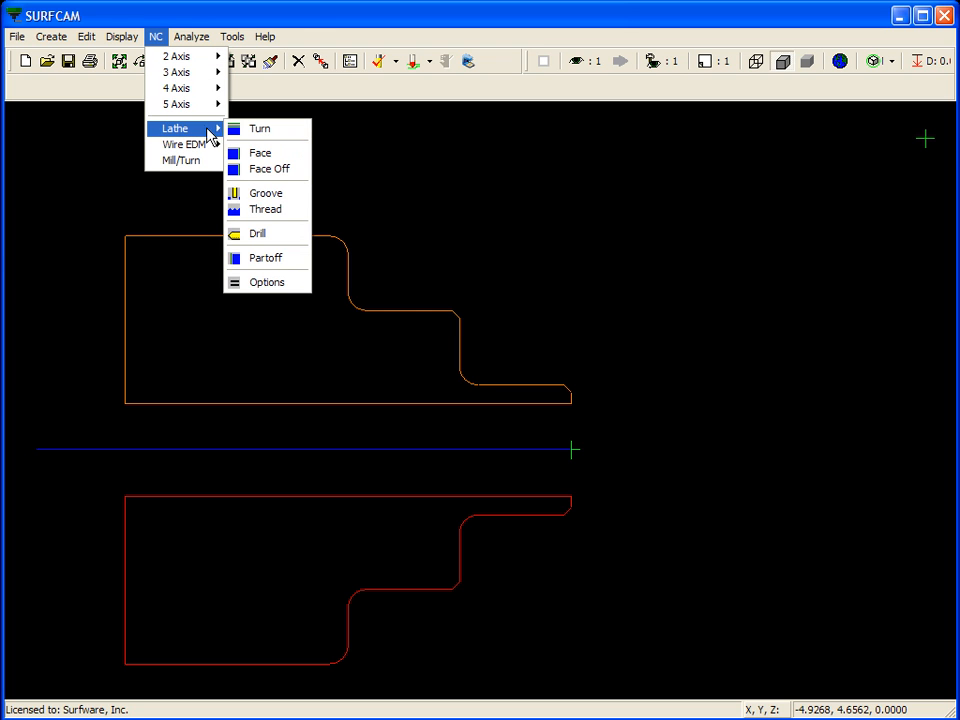
left_click(300, 236)
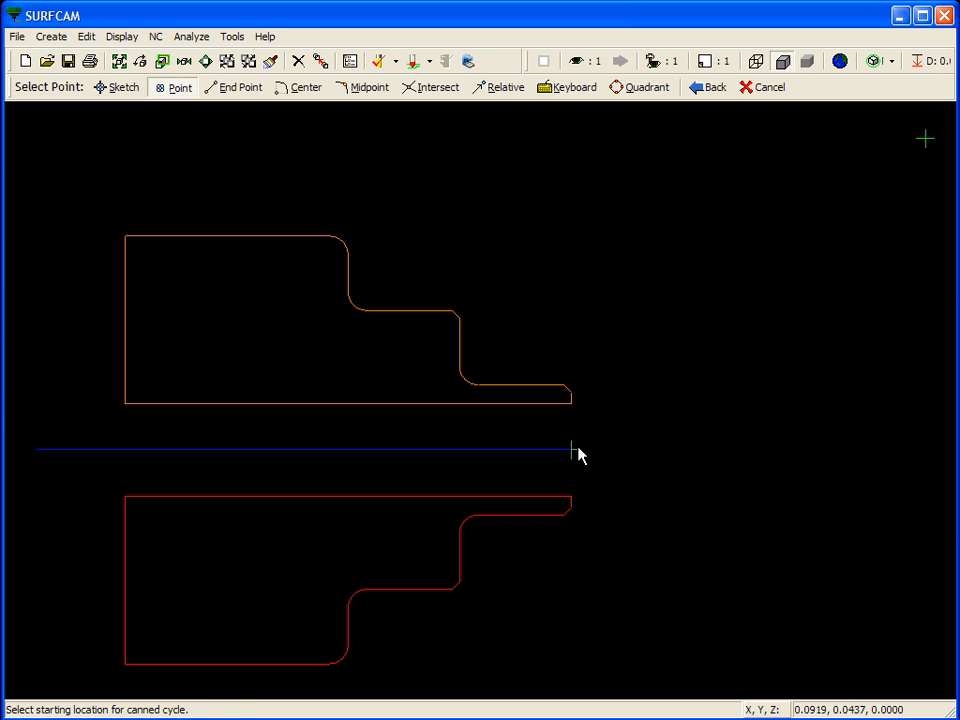
left_click(574, 450)
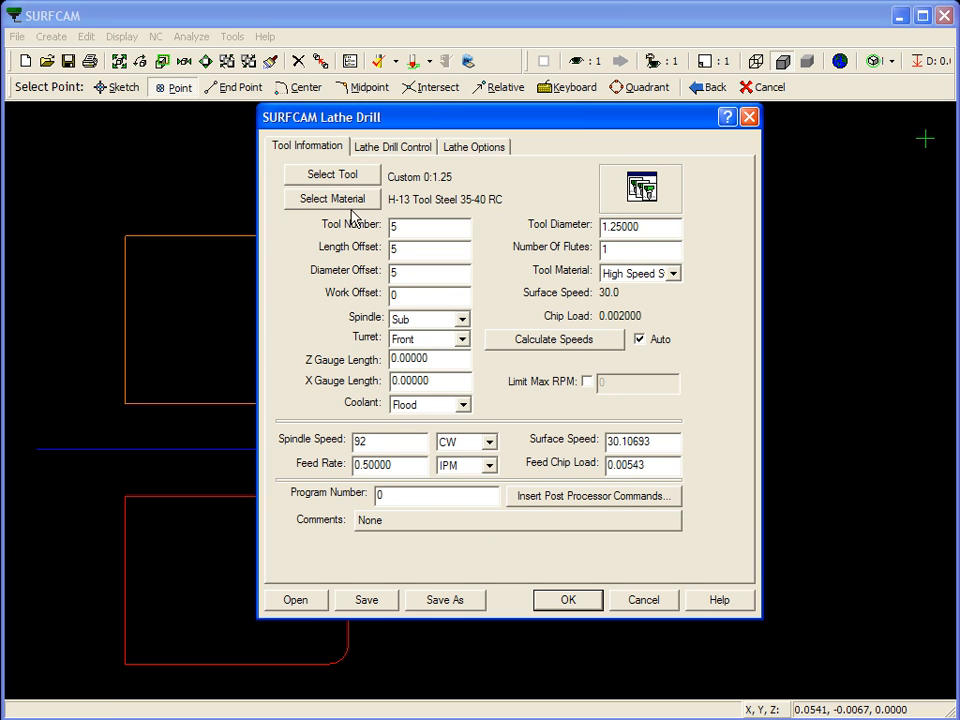
Select the custom boring head with a 1.25 bore diameter as the lathe drill tool
left_click(356, 178)
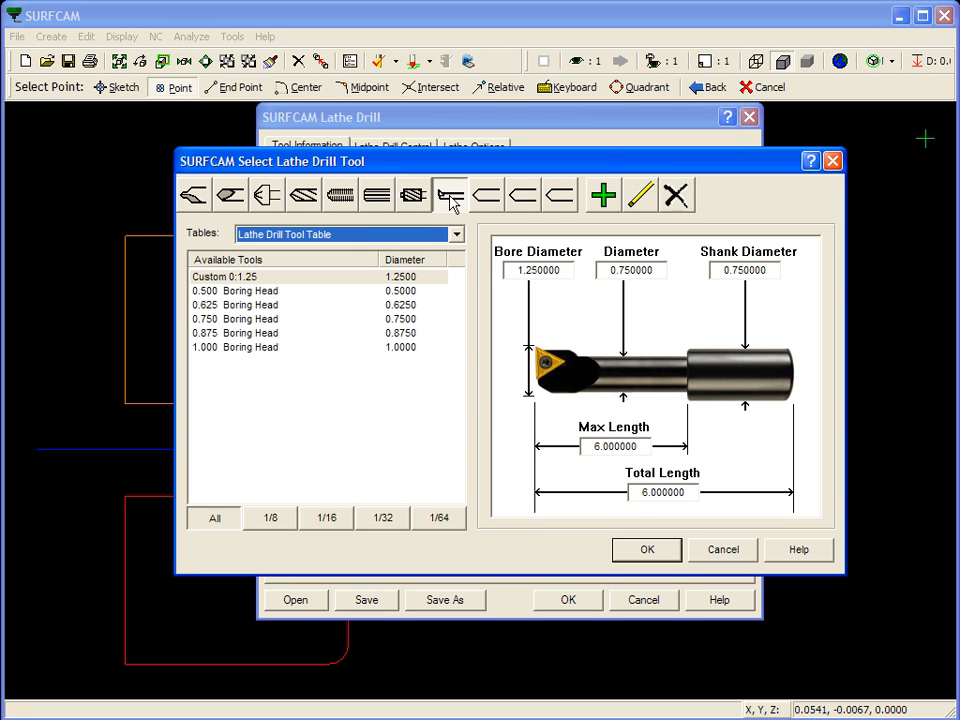
left_click(459, 198)
left_click(646, 553)
Set the tool number, length offset and diameter offset of the boring tool to 4
double_click(436, 231)
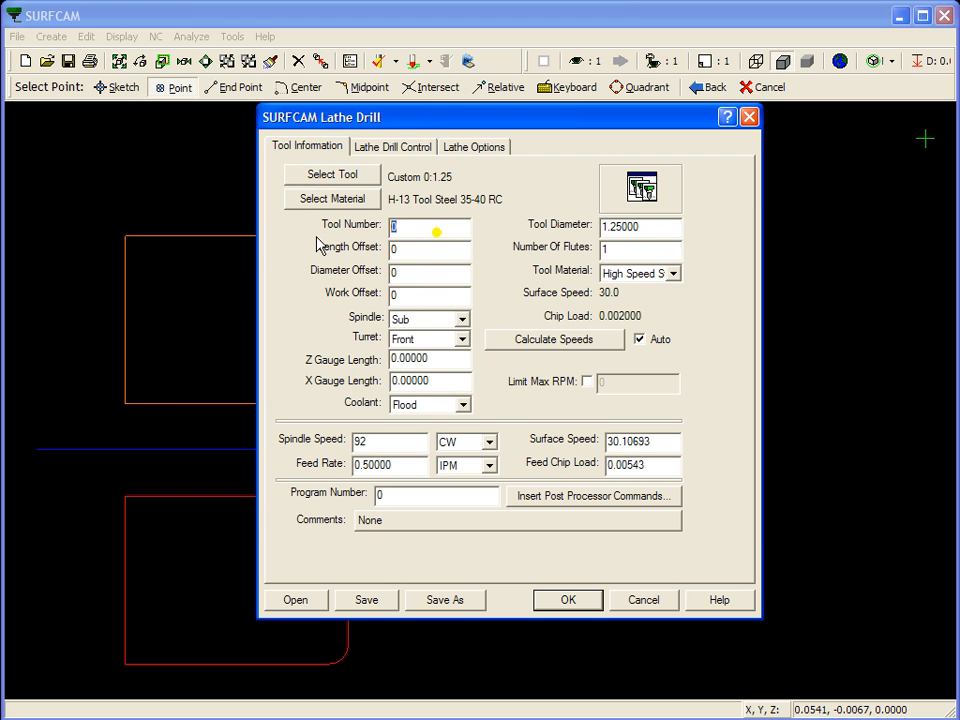
type("4")
key("Tab")
type("4")
key("Tab")
type("4")
Keep the Bore cycle type with a hole depth of 6 and confirm the drill operation settings
left_click(418, 155)
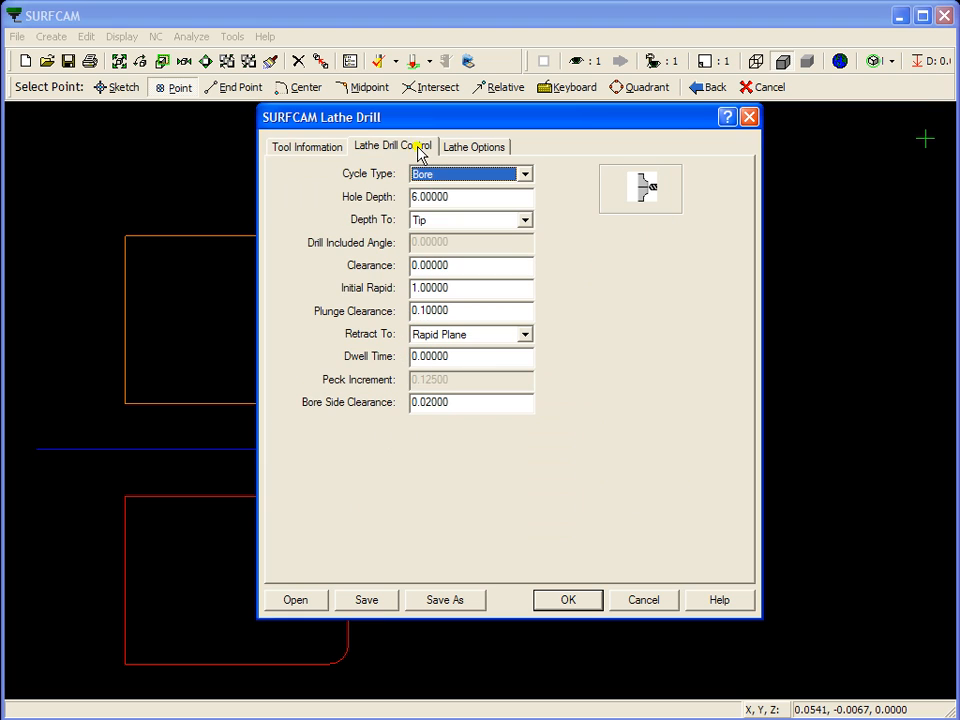
double_click(467, 198)
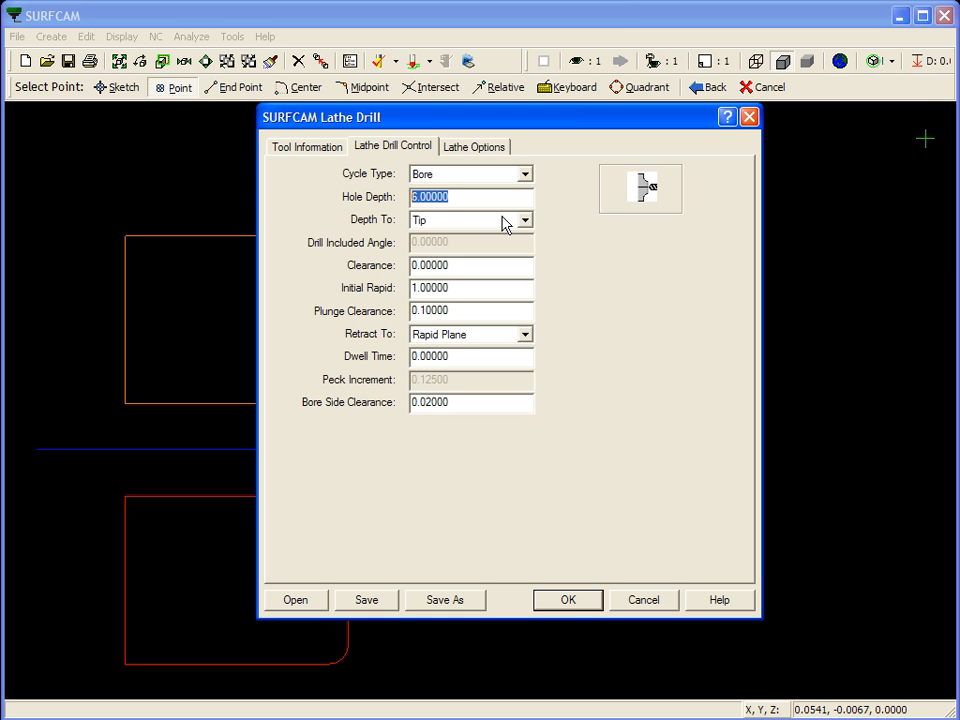
left_click(568, 602)
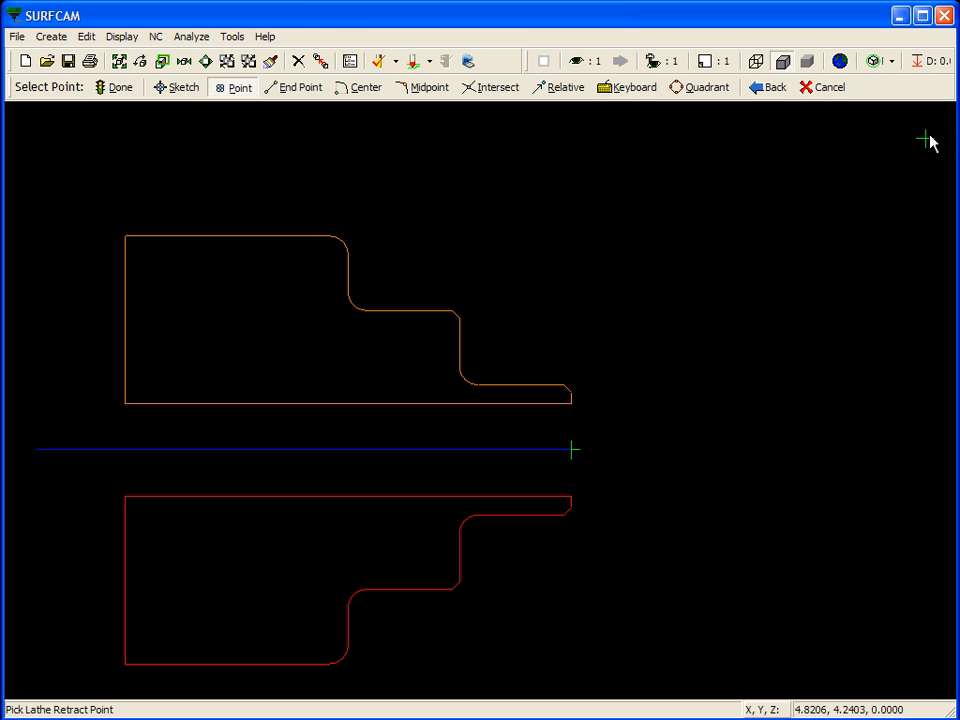
Use the existing point away from the part as the boring cycle's retract point and accept the toolpath
left_click(926, 141)
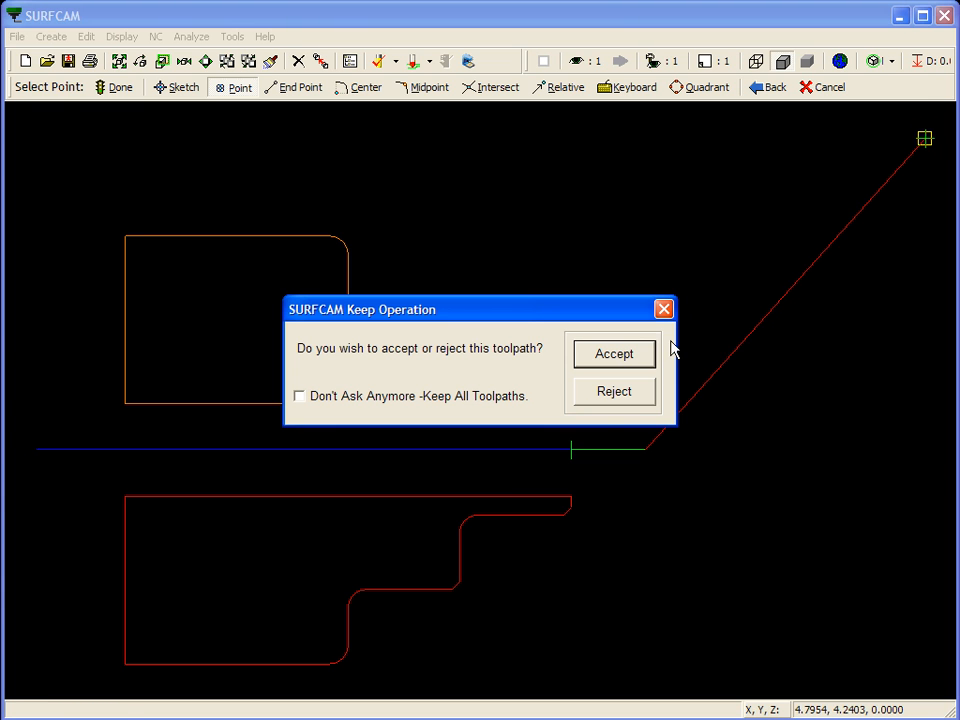
left_click(630, 360)
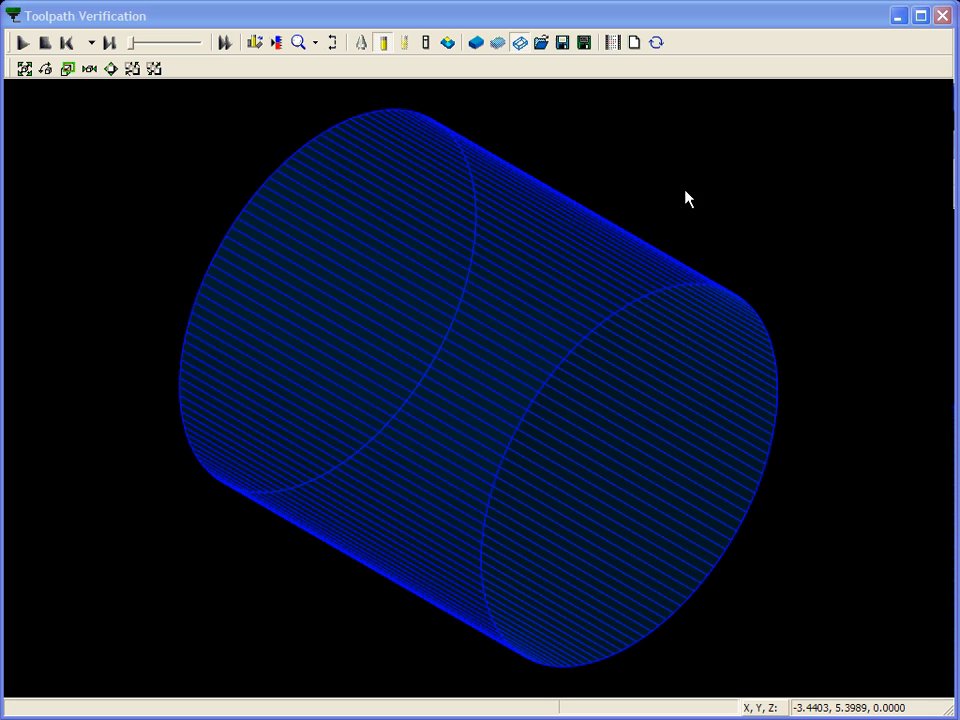
Show the cylindrical stock as a wireframe in Toolpath Verification and play the machining simulation
left_click(521, 44)
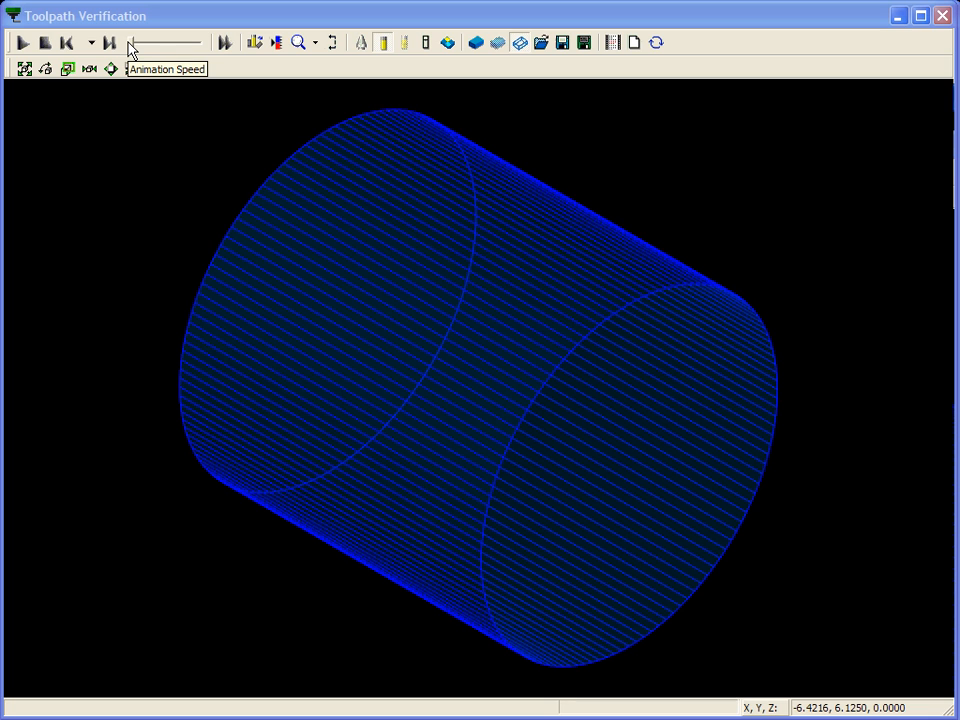
left_click(20, 44)
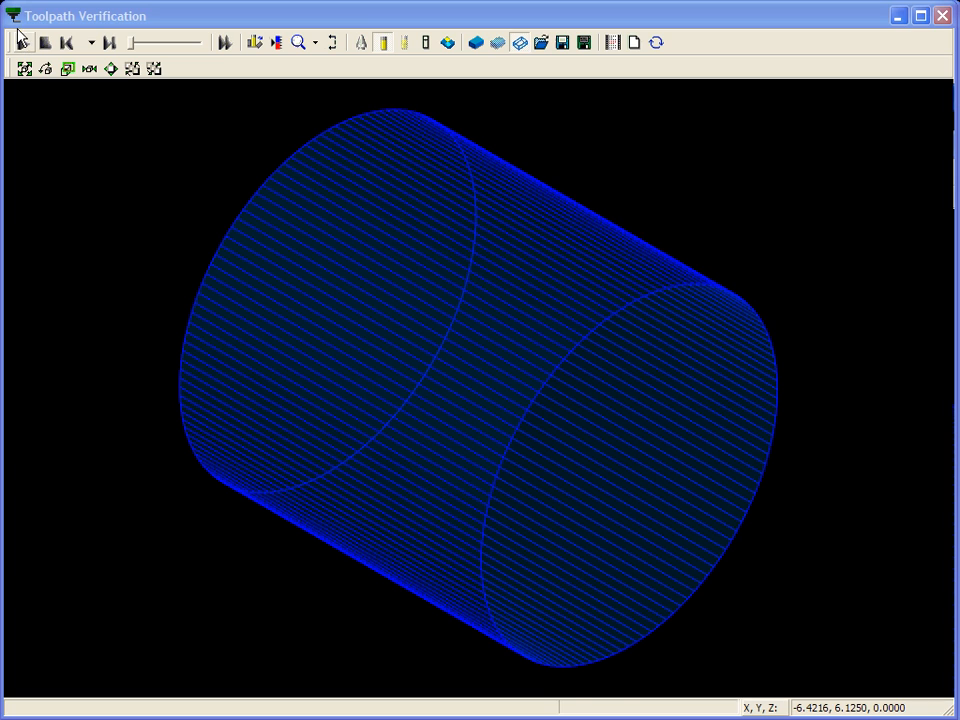